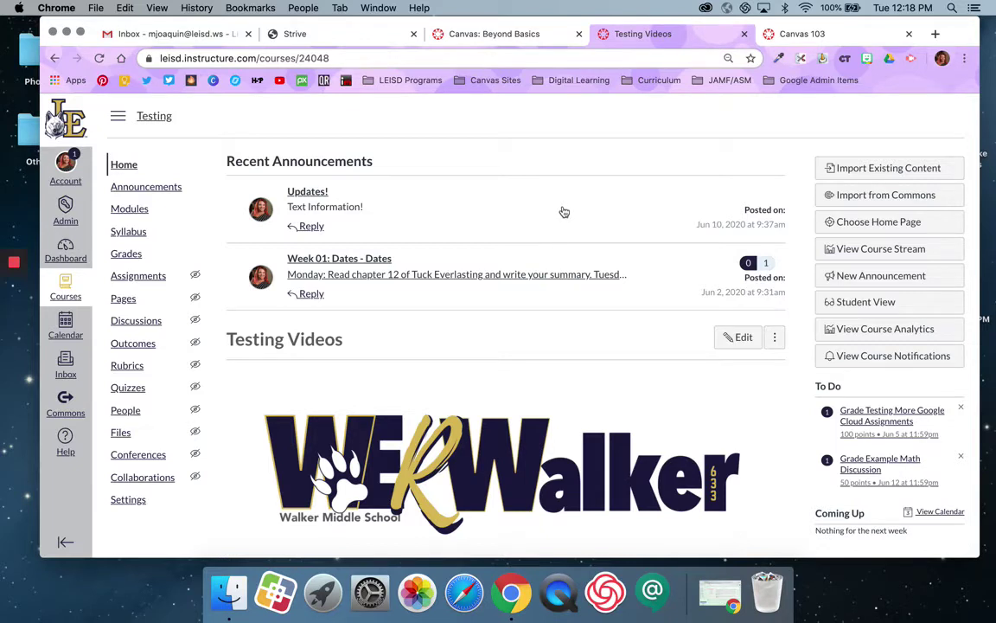
# - Open the course's Welcome home page in the page editor
pyautogui.scroll(-5, 563, 309)
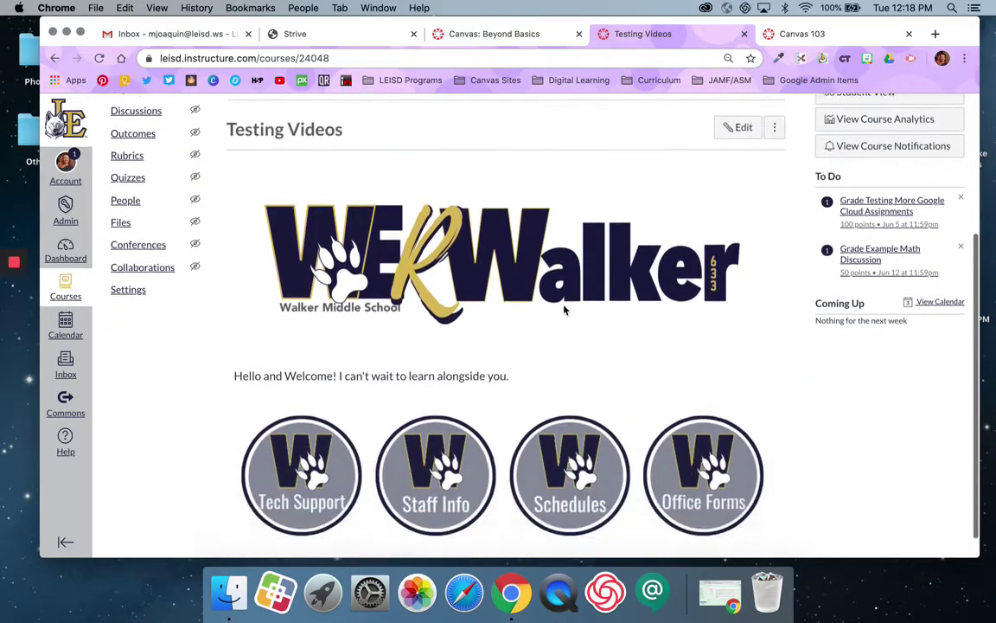
pyautogui.scroll(-1, 562, 308)
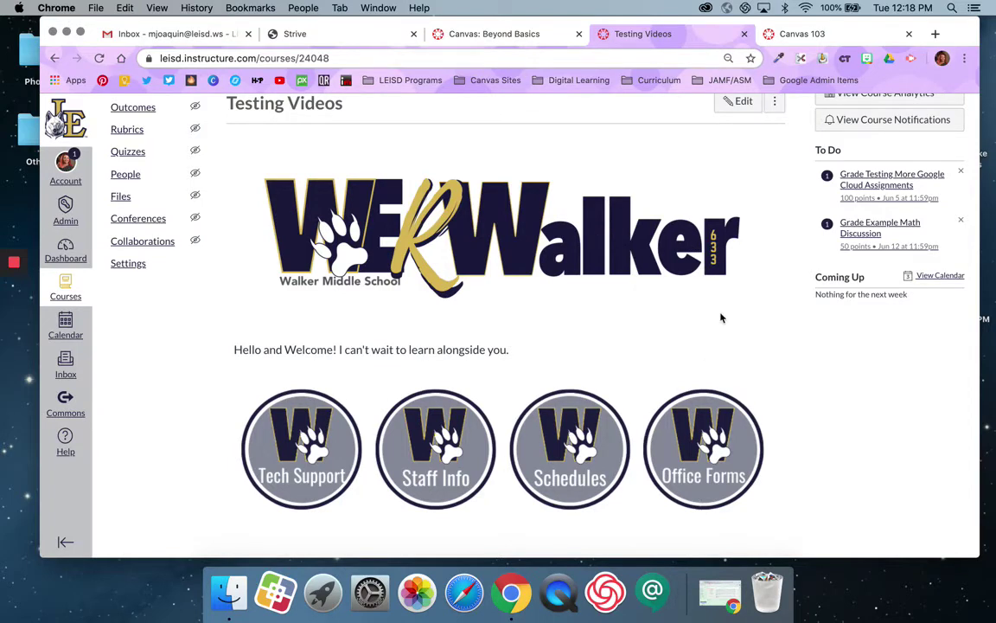
pyautogui.scroll(5, 720, 317)
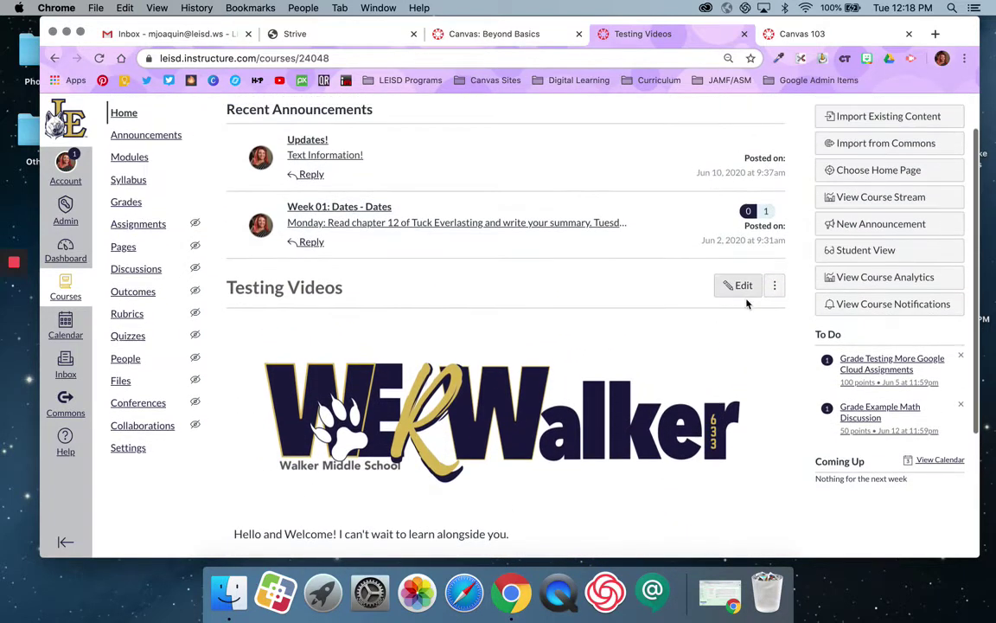
pyautogui.click(739, 285)
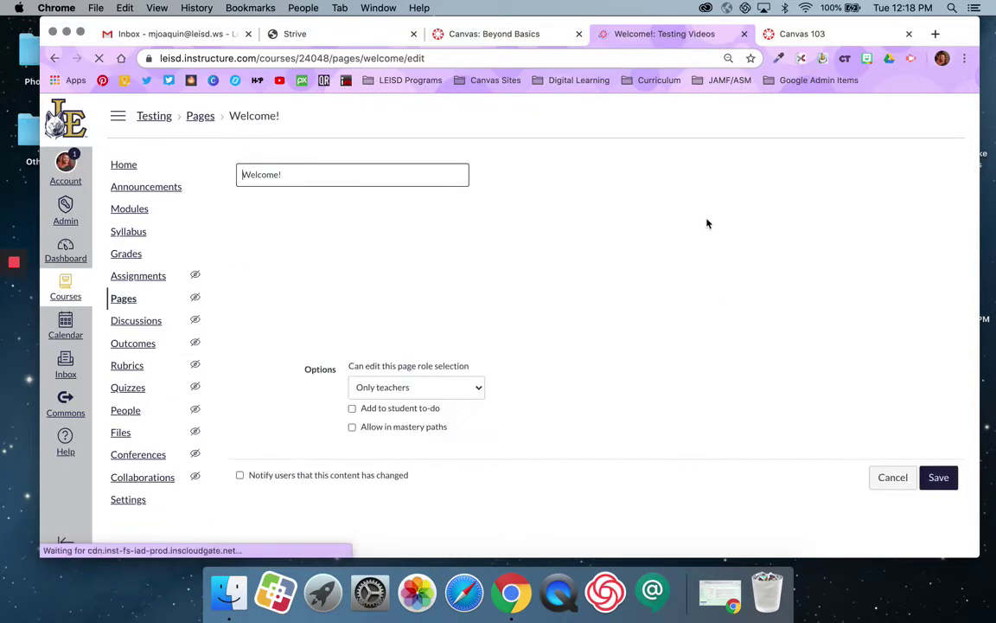
# - Select the Tech Support image in the editor's row of button icons
pyautogui.scroll(-2, 683, 282)
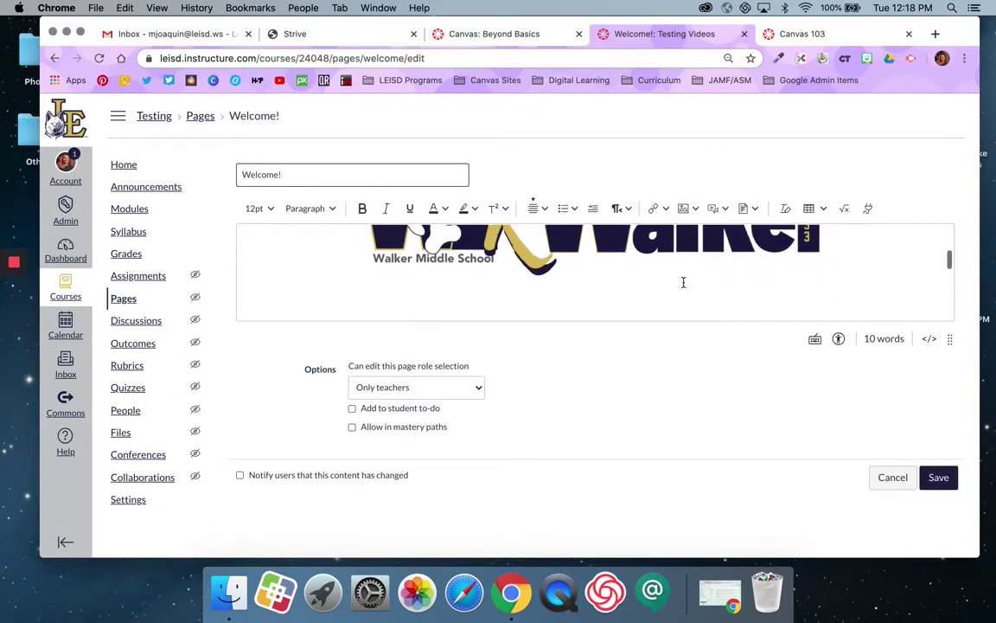
pyautogui.scroll(-5, 684, 282)
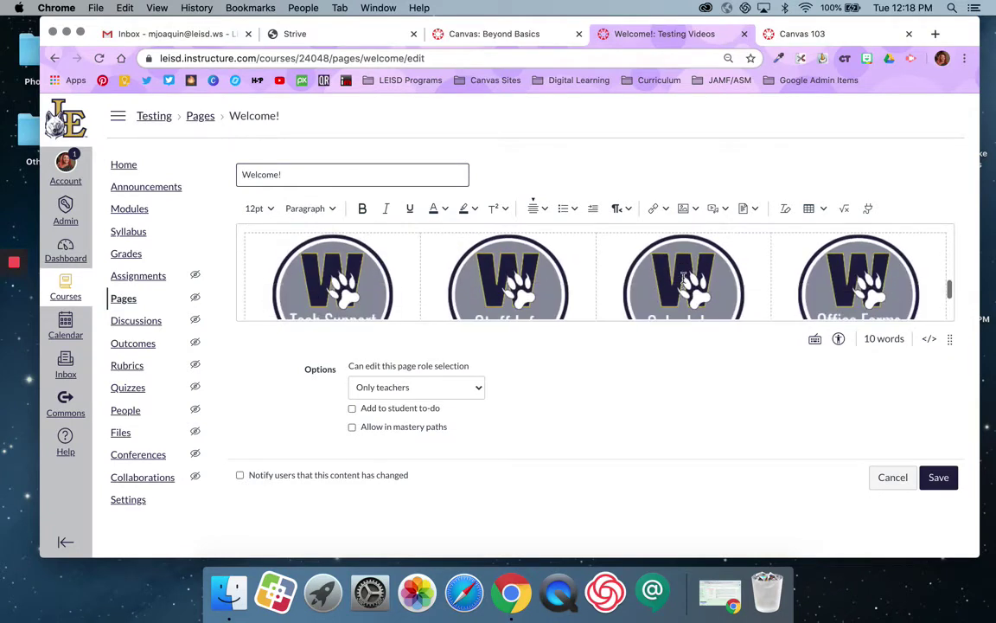
pyautogui.scroll(-1, 683, 279)
pyautogui.click(346, 277)
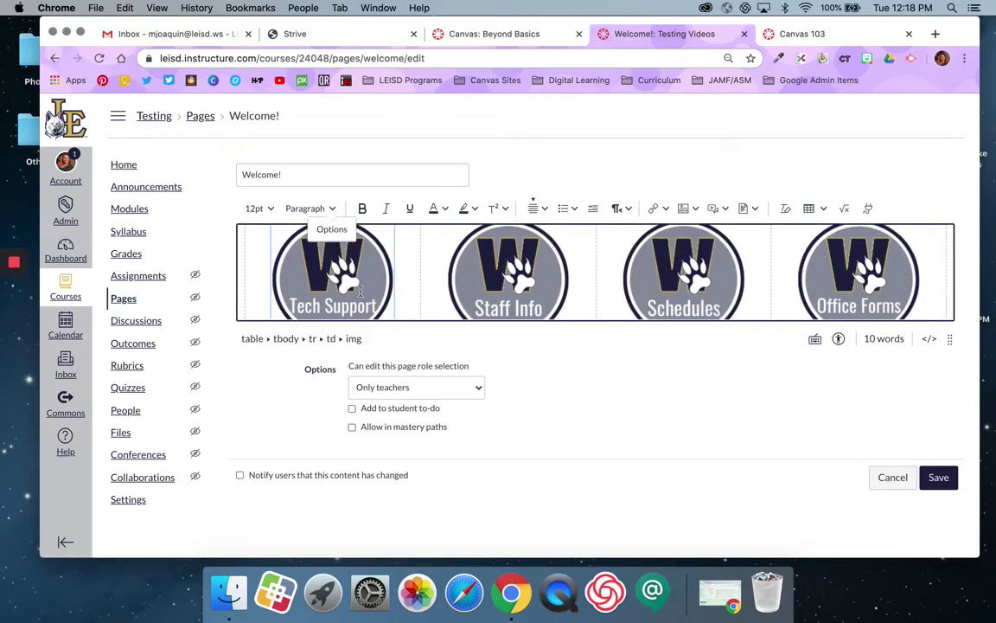
pyautogui.scroll(1, 361, 292)
pyautogui.scroll(-1, 361, 293)
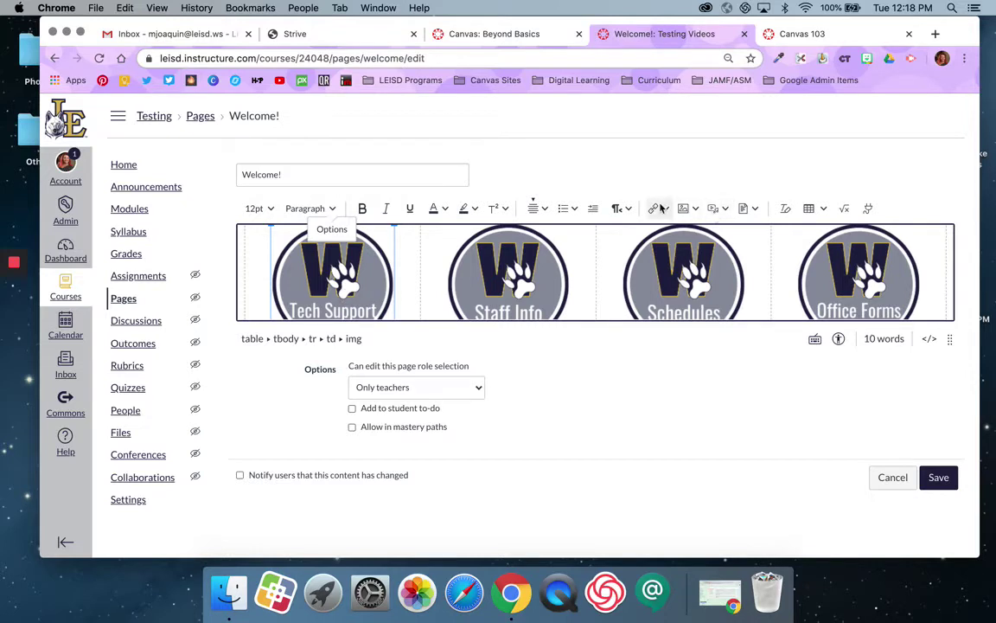
pyautogui.moveTo(4, 268)
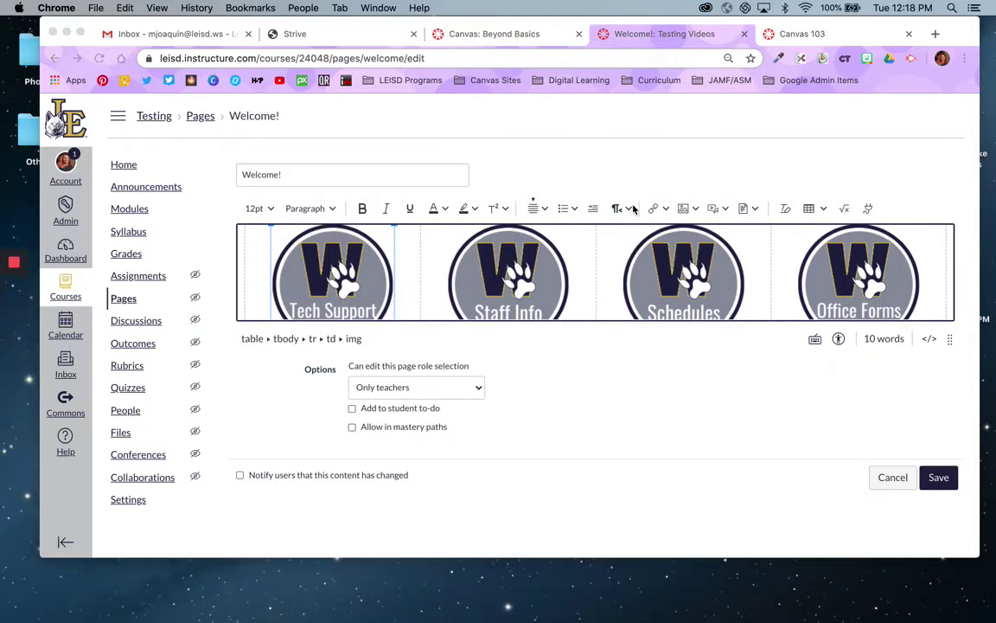
# - Link the Tech Support image to the Week 1: 6/9-6/12 module through Course Links
pyautogui.click(666, 211)
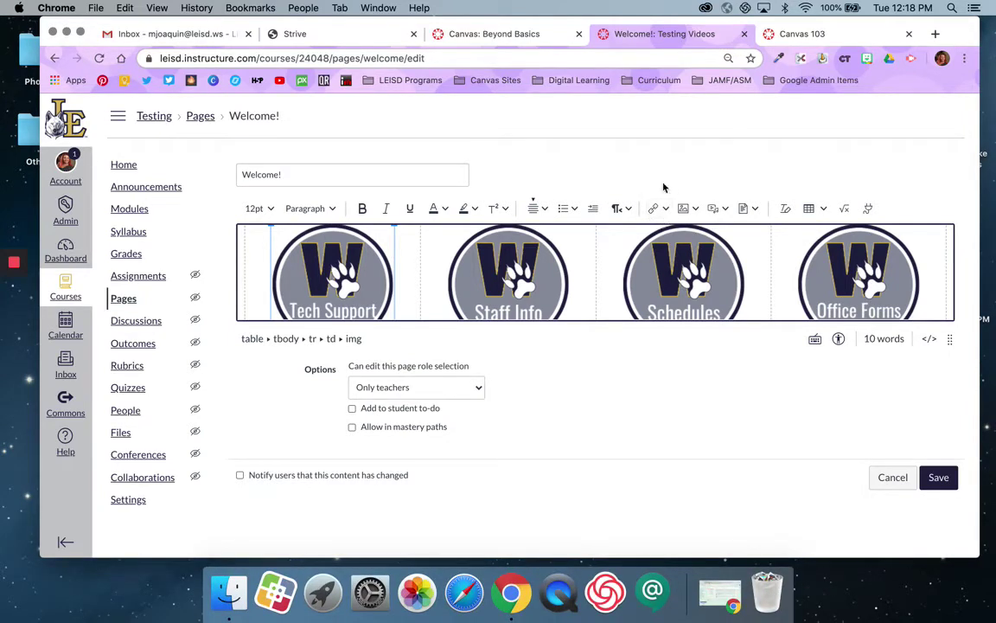
pyautogui.click(666, 211)
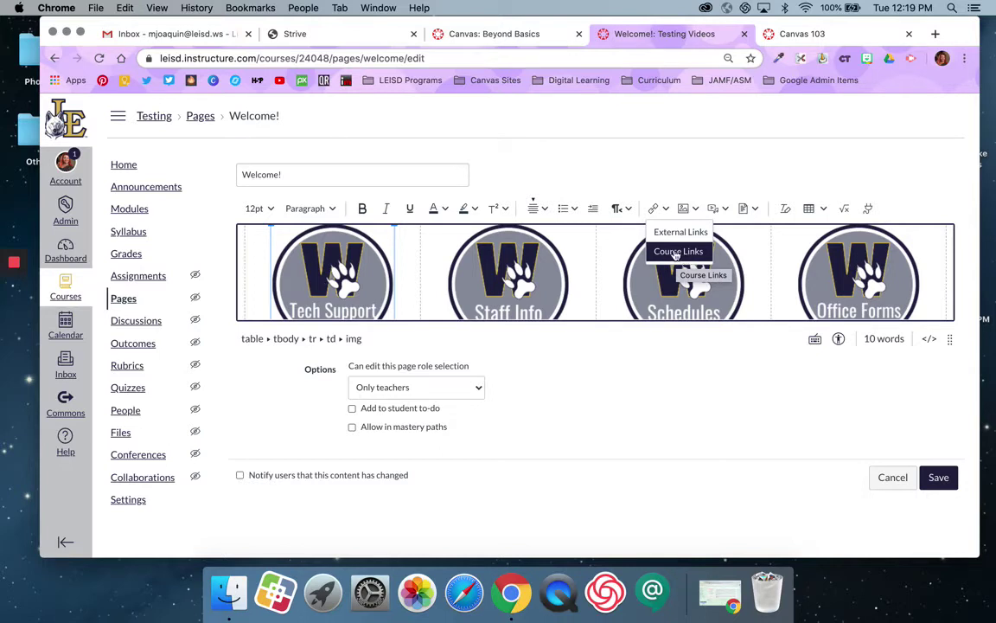
pyautogui.click(676, 253)
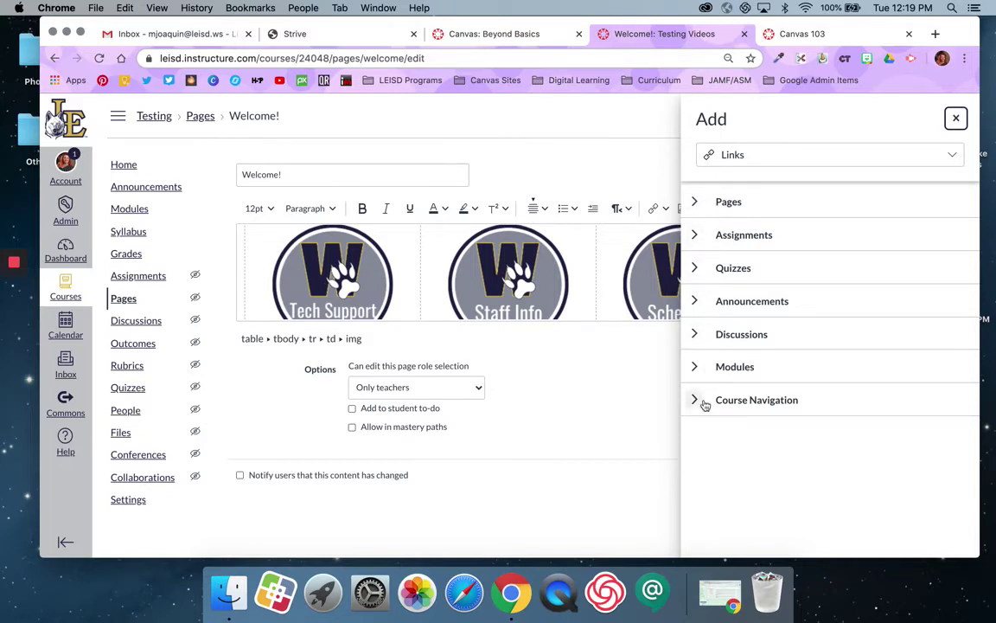
pyautogui.click(696, 368)
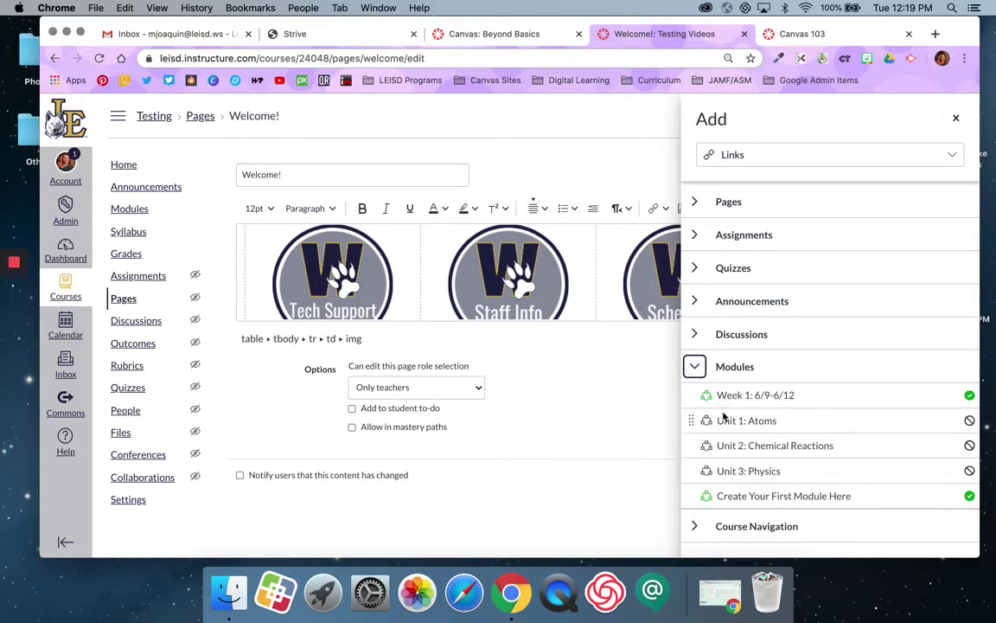
pyautogui.click(732, 396)
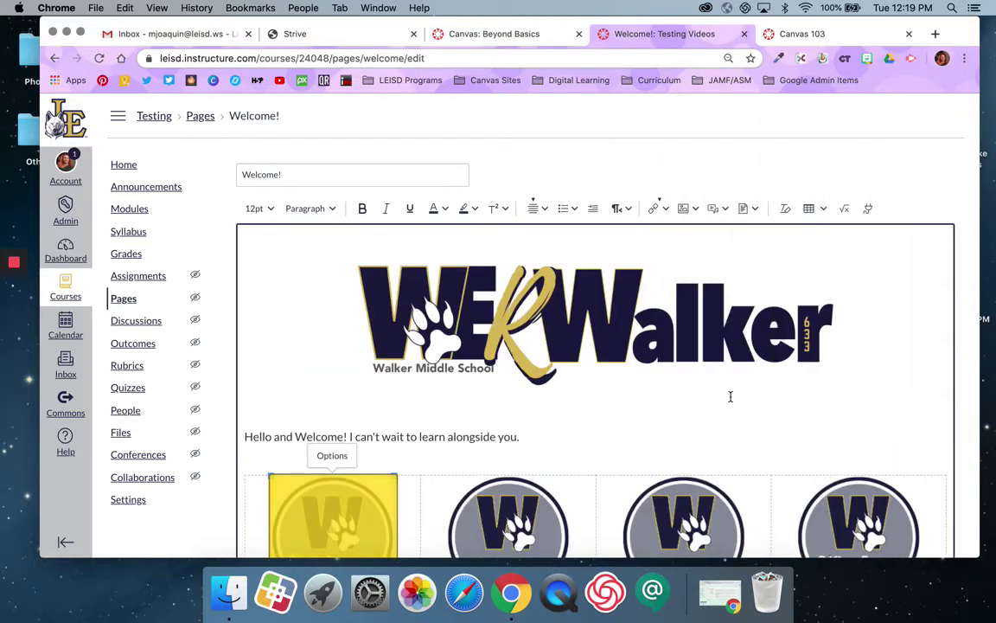
# - Link the Staff Info image to the Unit 1: Atoms module
pyautogui.scroll(-2, 730, 396)
pyautogui.scroll(-1, 730, 396)
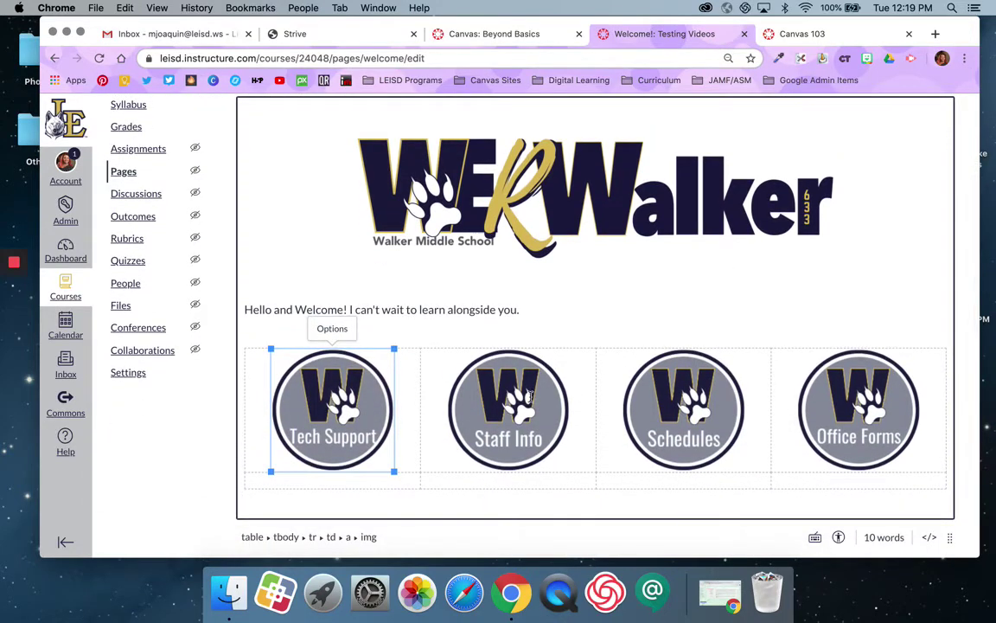
pyautogui.click(530, 395)
pyautogui.scroll(2, 530, 395)
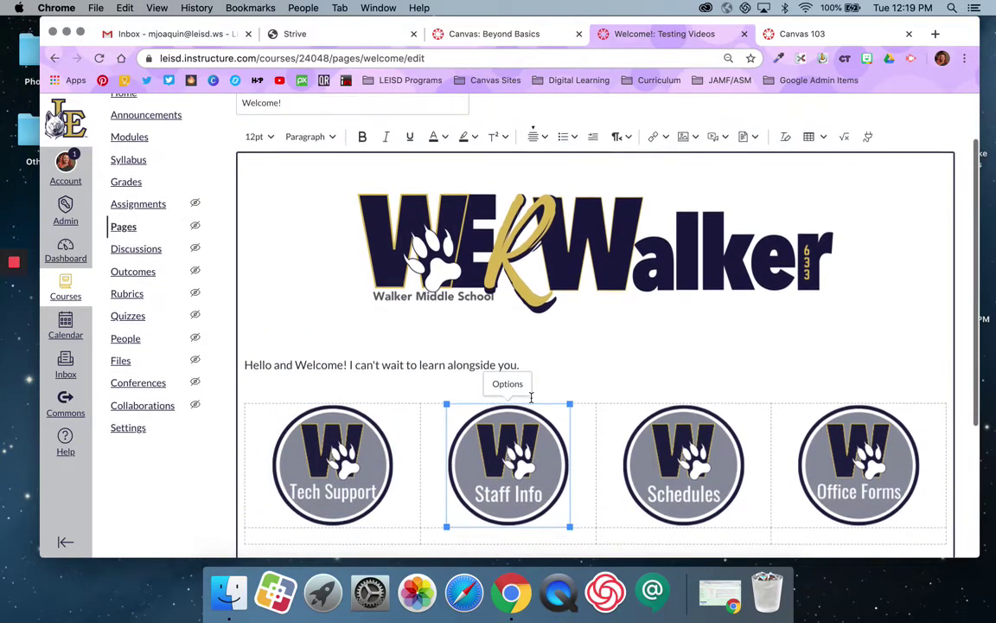
pyautogui.click(660, 138)
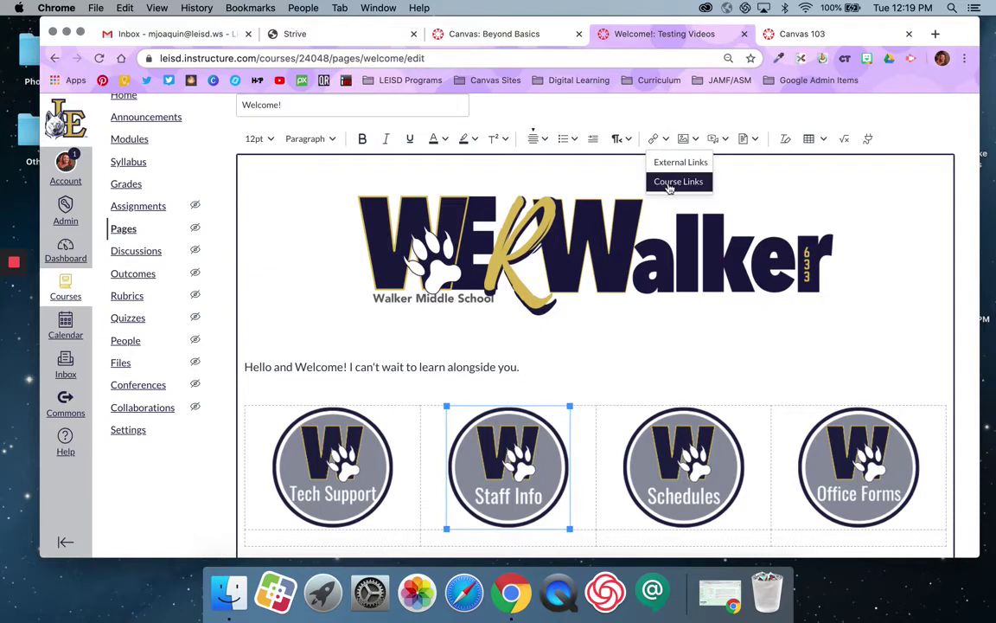
pyautogui.click(667, 185)
pyautogui.click(695, 367)
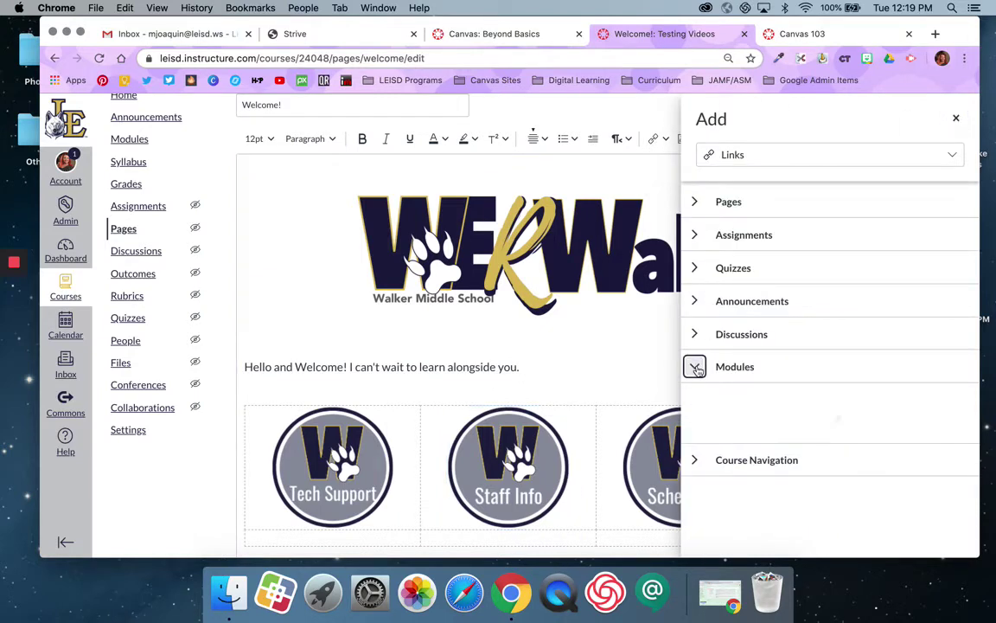
pyautogui.scroll(-1, 723, 411)
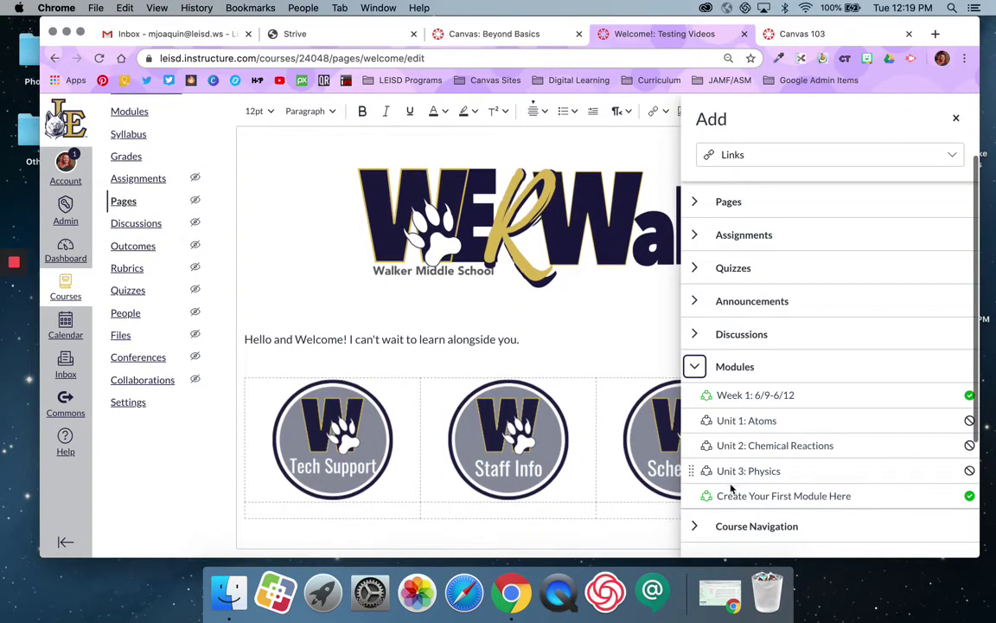
pyautogui.click(735, 420)
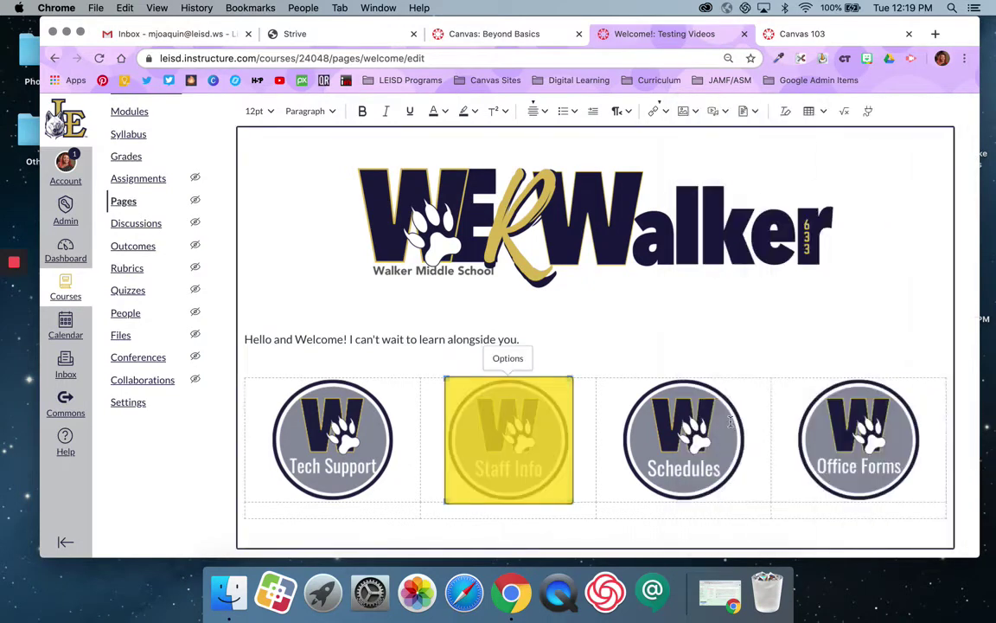
# - Link the Schedules image to the Unit 2: Chemical Reactions module
pyautogui.click(686, 430)
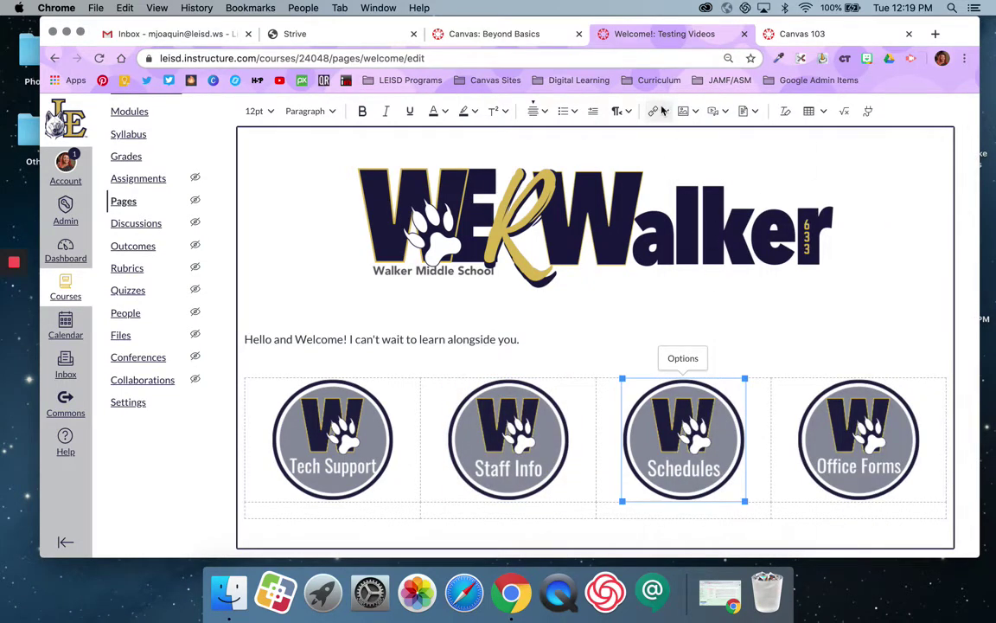
pyautogui.click(662, 110)
pyautogui.click(672, 152)
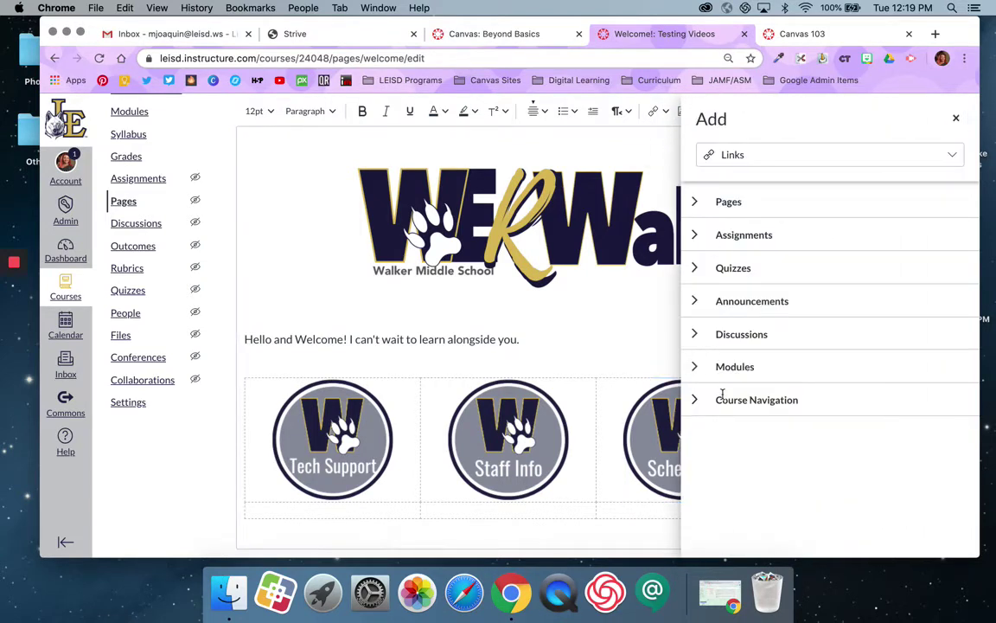
pyautogui.click(695, 366)
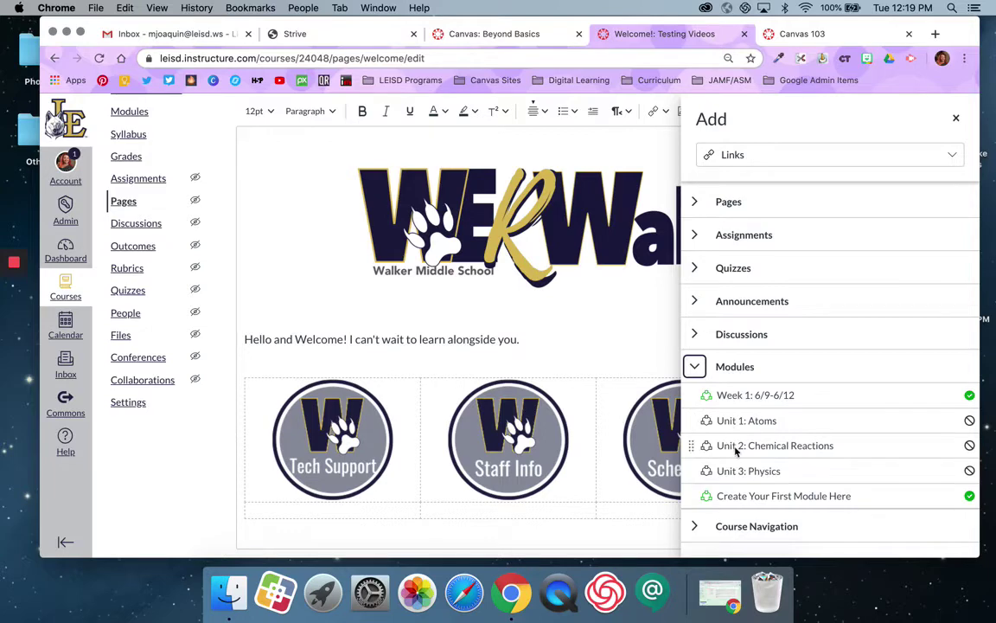
pyautogui.click(740, 446)
# - Link the Office Forms image to the Unit 3: Physics module
pyautogui.click(832, 434)
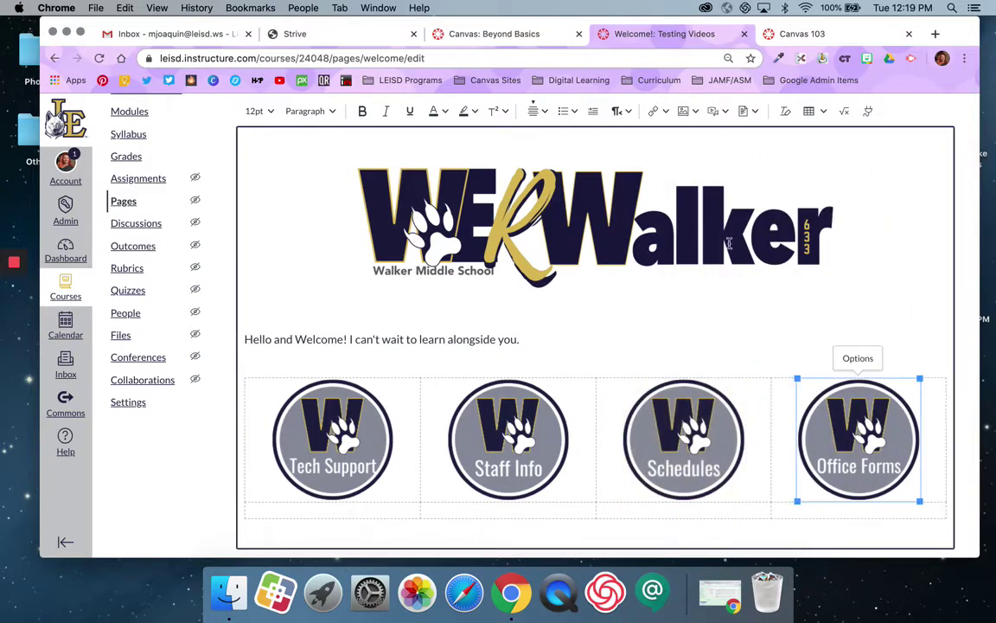
pyautogui.click(664, 111)
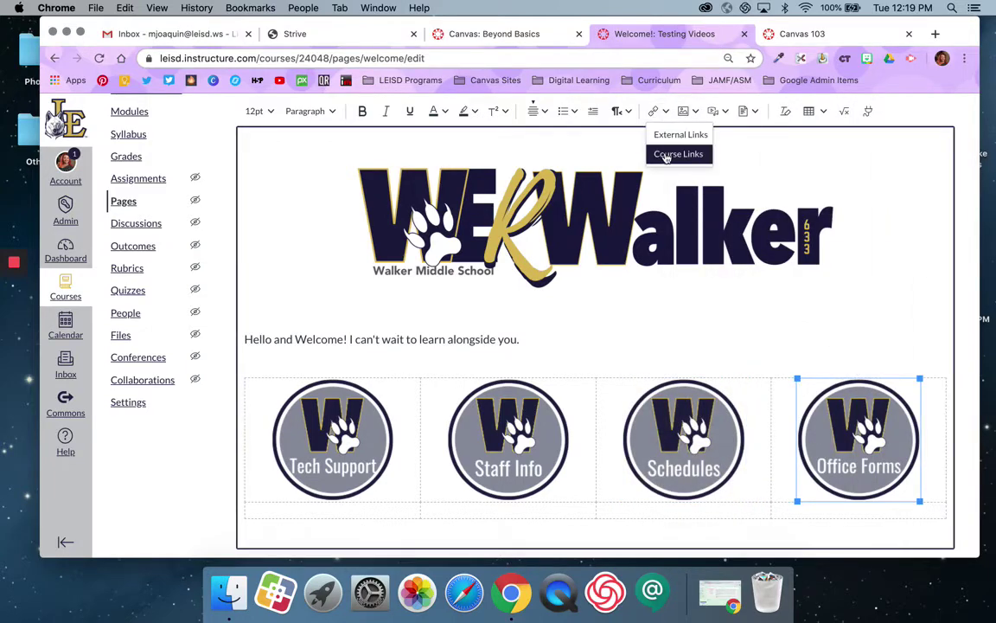
pyautogui.click(665, 151)
pyautogui.click(696, 367)
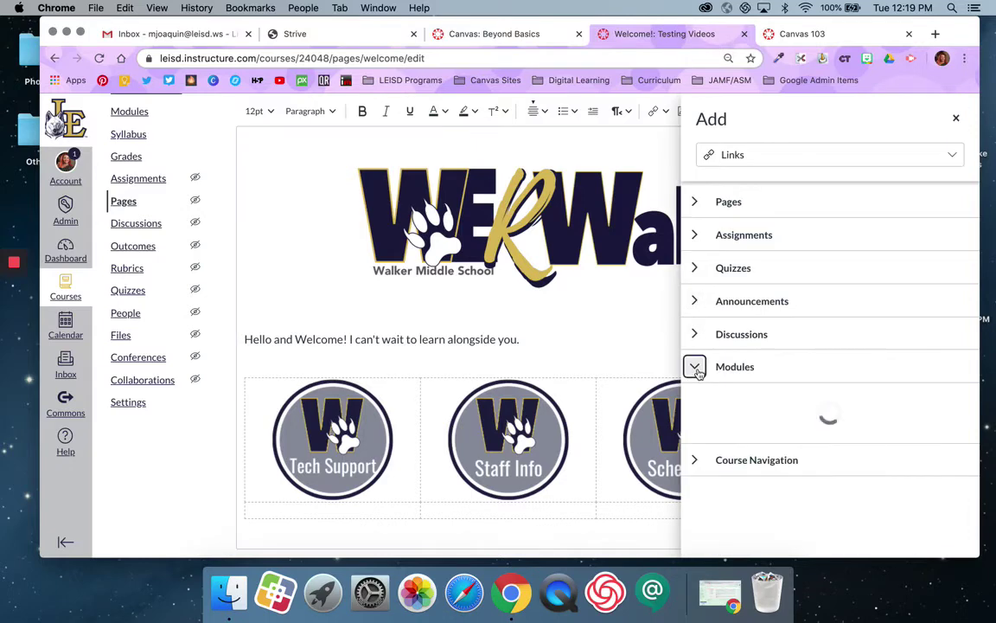
pyautogui.click(729, 472)
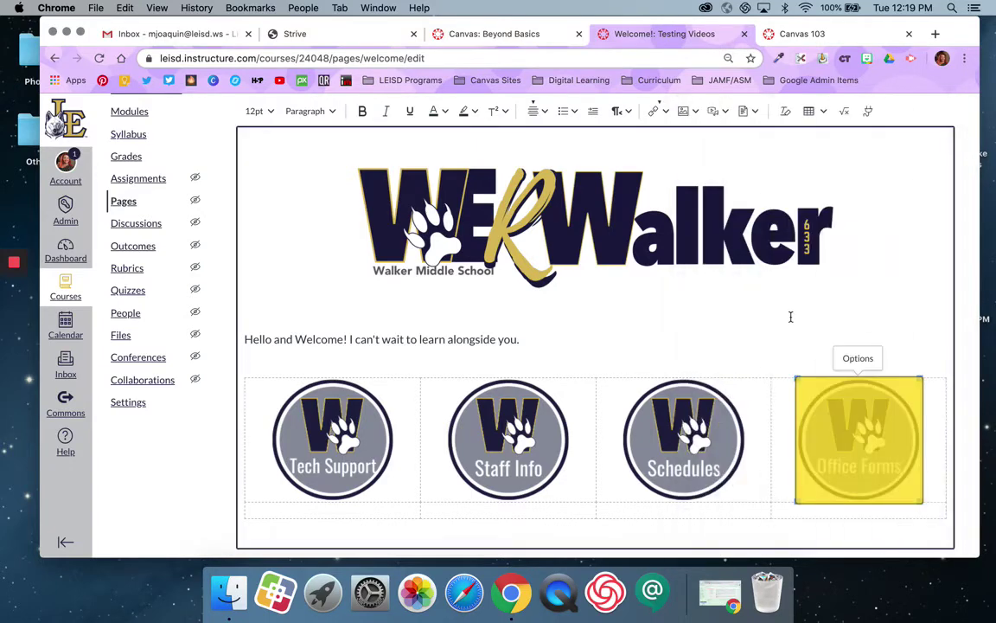
pyautogui.scroll(-3, 791, 317)
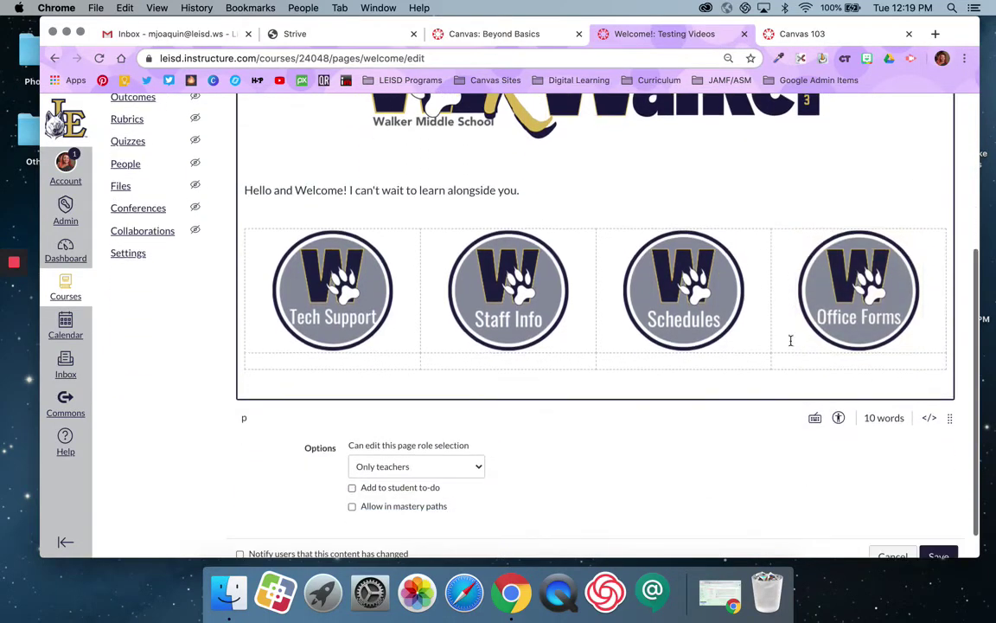
# - Save the Welcome page, then test the Staff Info button's link
pyautogui.click(941, 552)
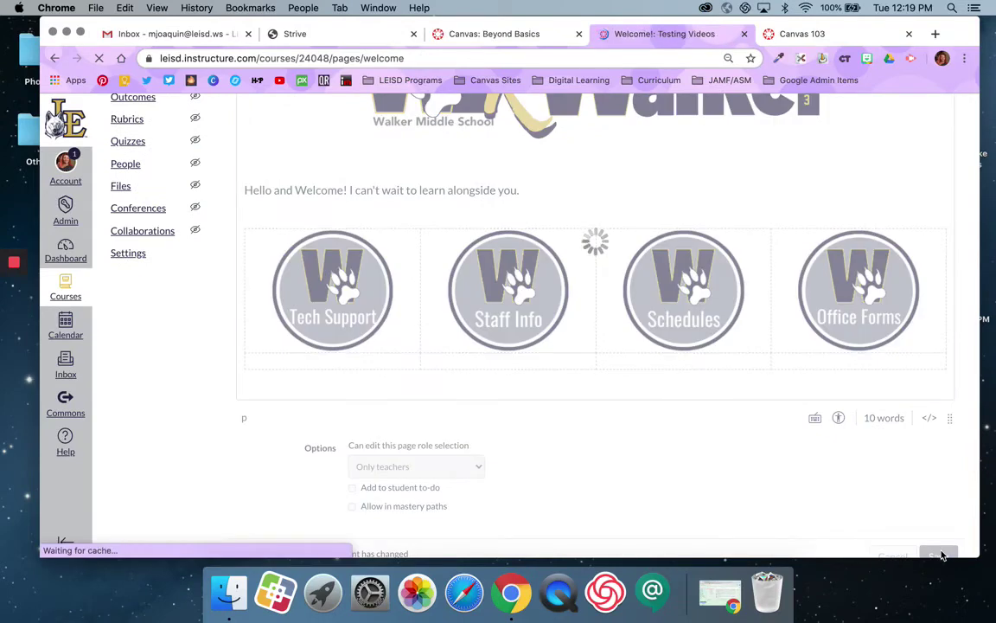
pyautogui.scroll(-2, 709, 352)
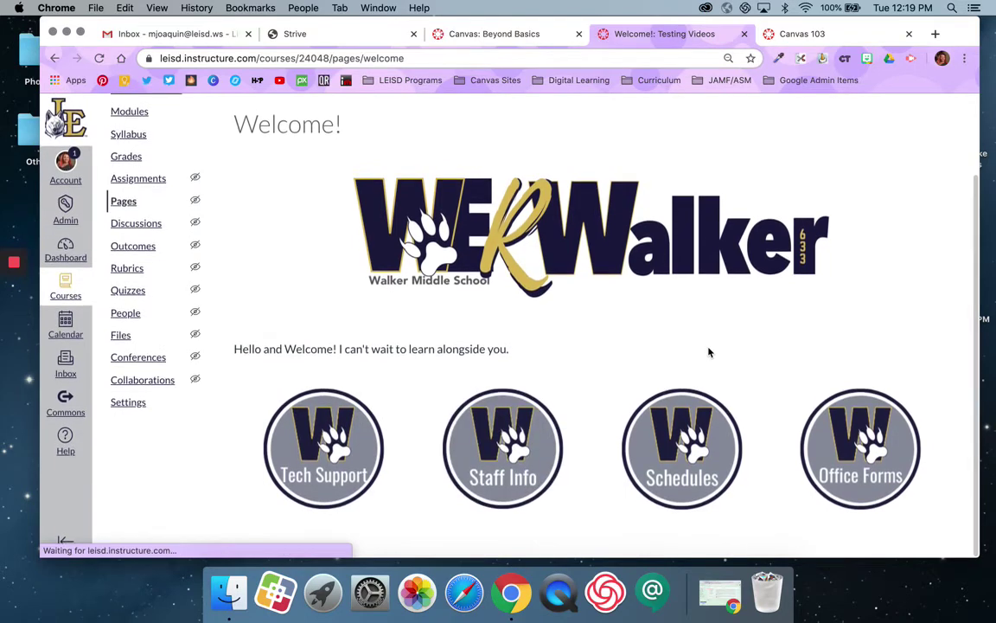
pyautogui.click(519, 456)
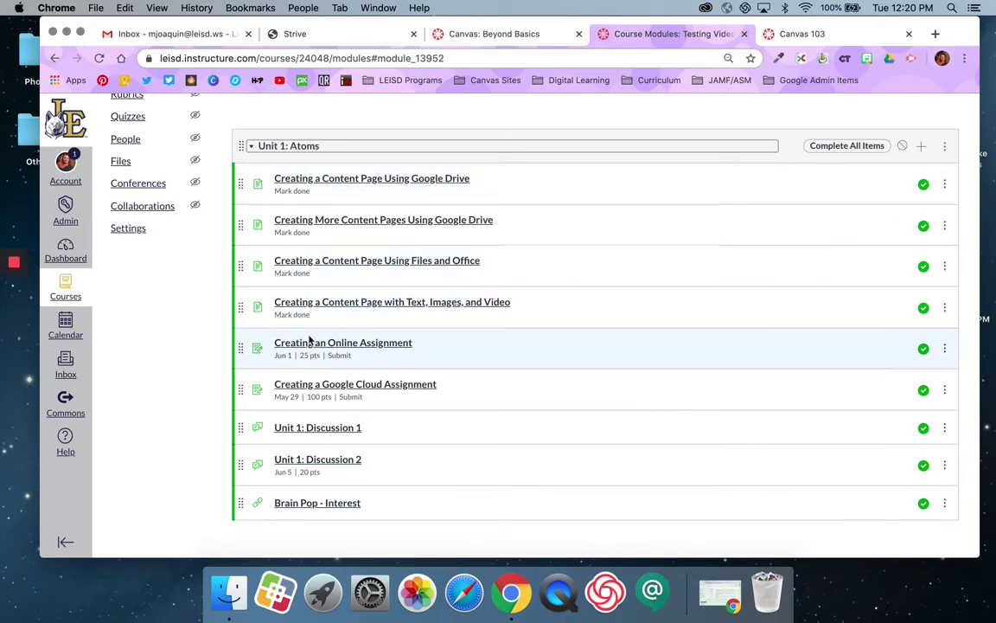
# - Open the Dashboard in a new browser tab from the institution logo's link
pyautogui.scroll(5, 309, 340)
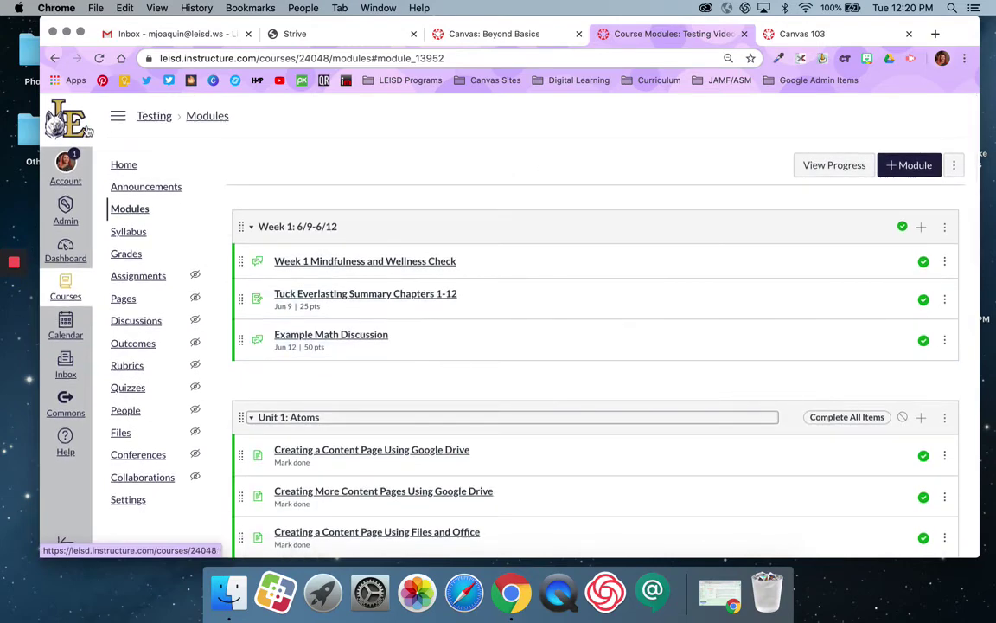
pyautogui.rightClick(59, 108)
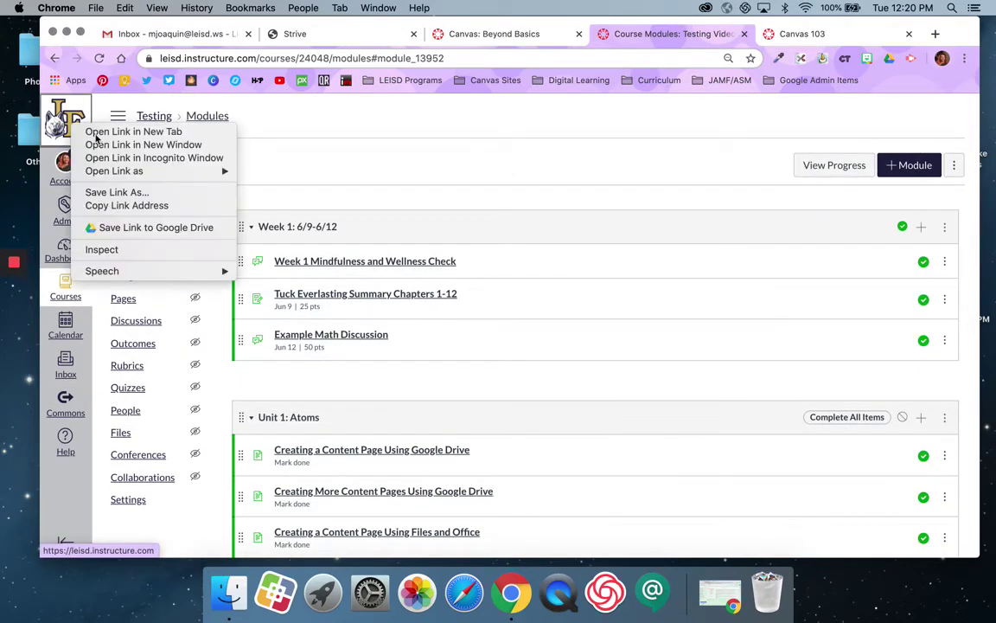
pyautogui.click(104, 119)
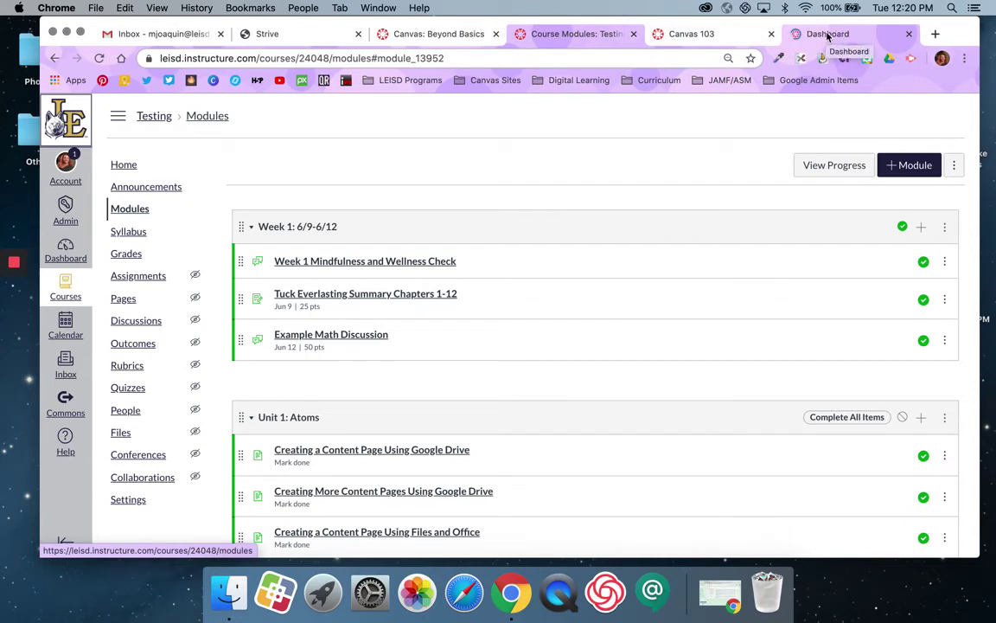
# - From the Dashboard, open the LEISD Curriculum course's ELL & Dual Language page
pyautogui.click(827, 35)
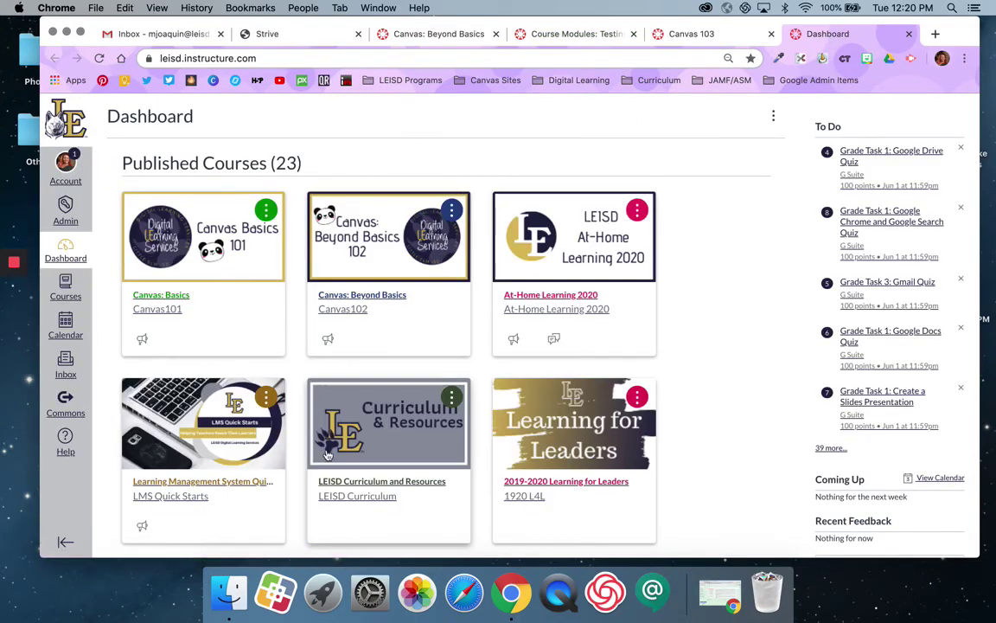
pyautogui.scroll(-1, 328, 455)
pyautogui.scroll(-4, 327, 455)
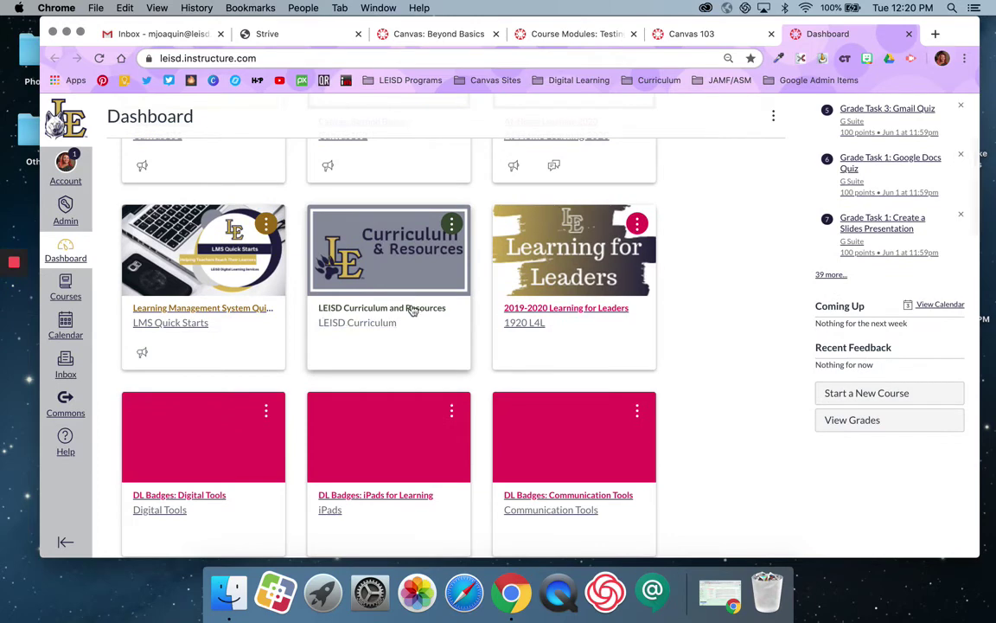
pyautogui.click(411, 309)
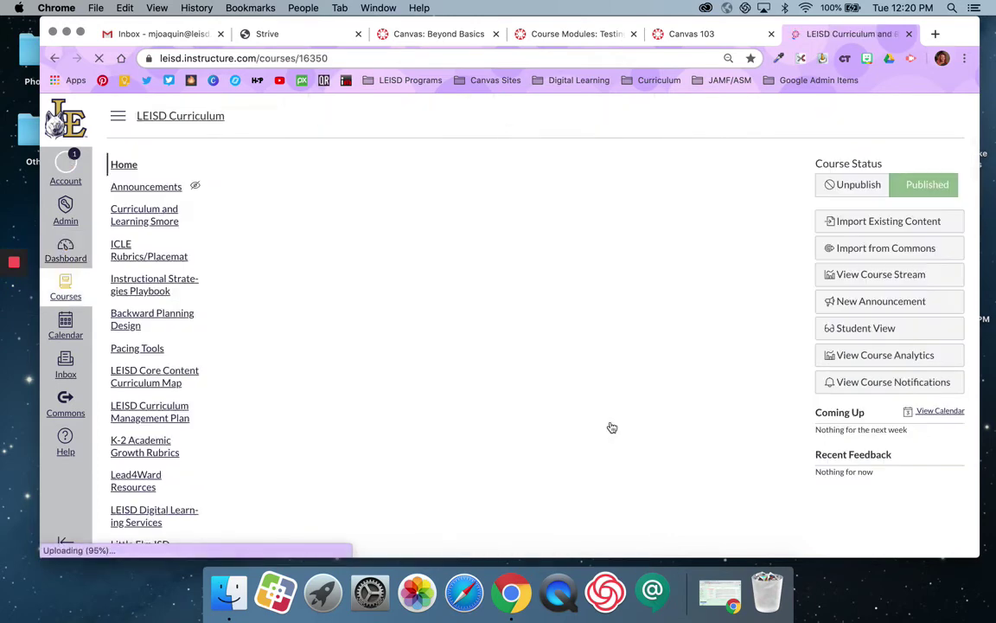
pyautogui.scroll(-5, 611, 427)
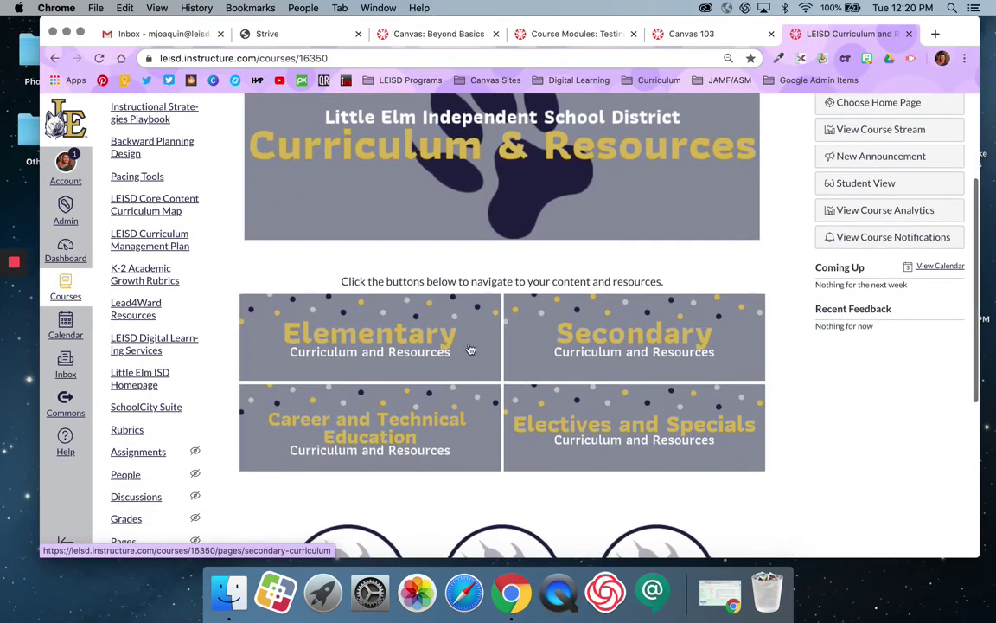
pyautogui.scroll(-5, 563, 367)
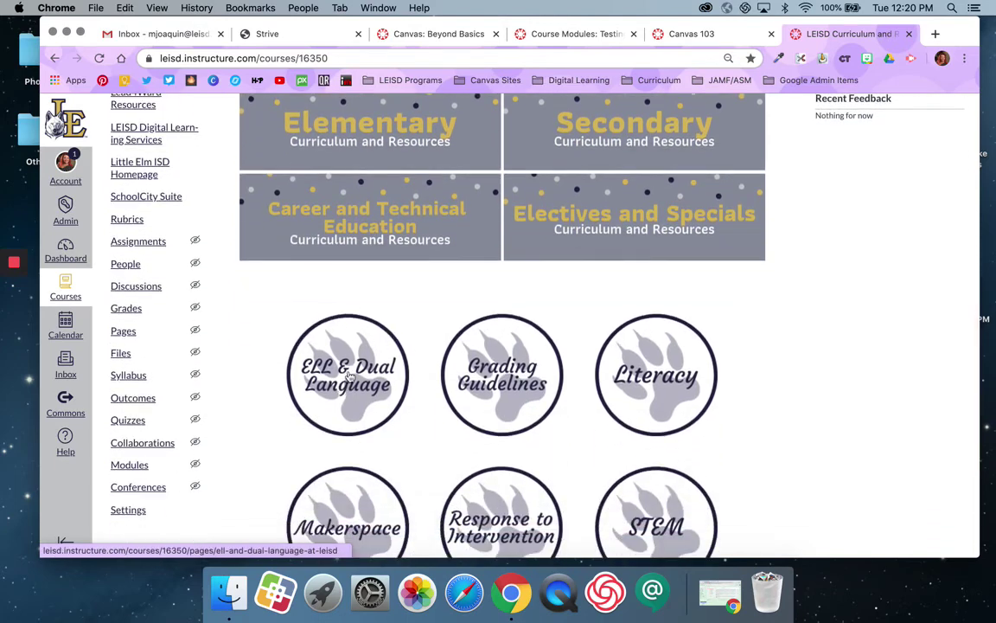
pyautogui.click(356, 377)
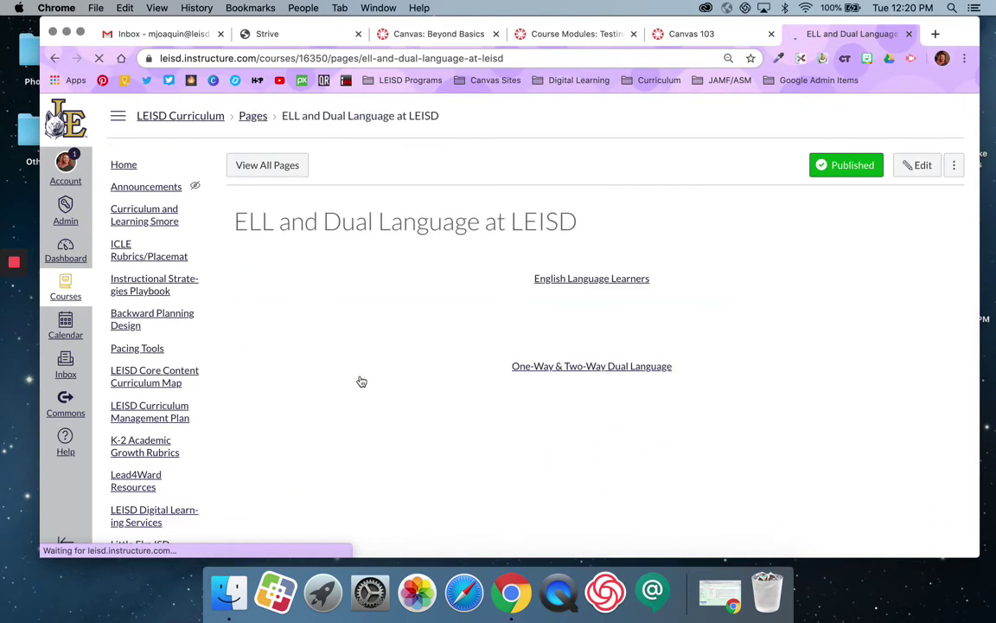
# - Return to the Course Modules: Testing tab
pyautogui.scroll(-6, 436, 358)
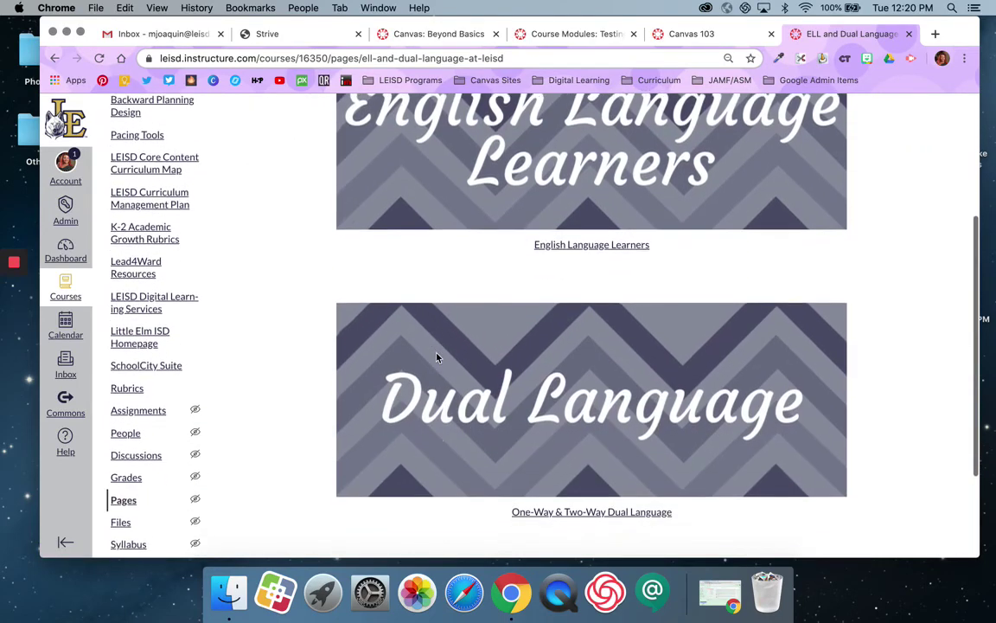
pyautogui.scroll(4, 437, 357)
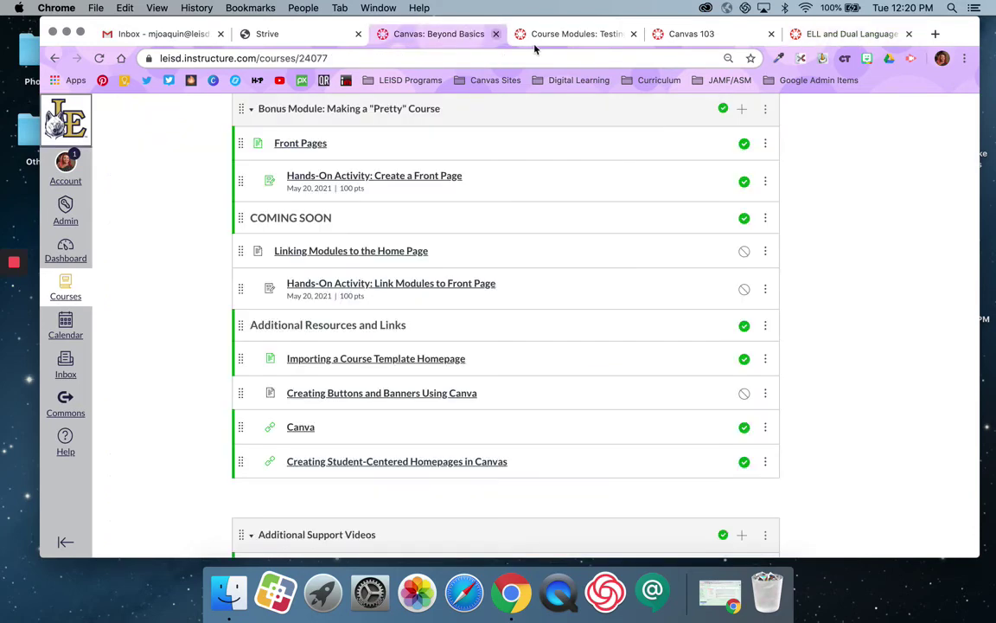
pyautogui.click(441, 33)
pyautogui.click(574, 37)
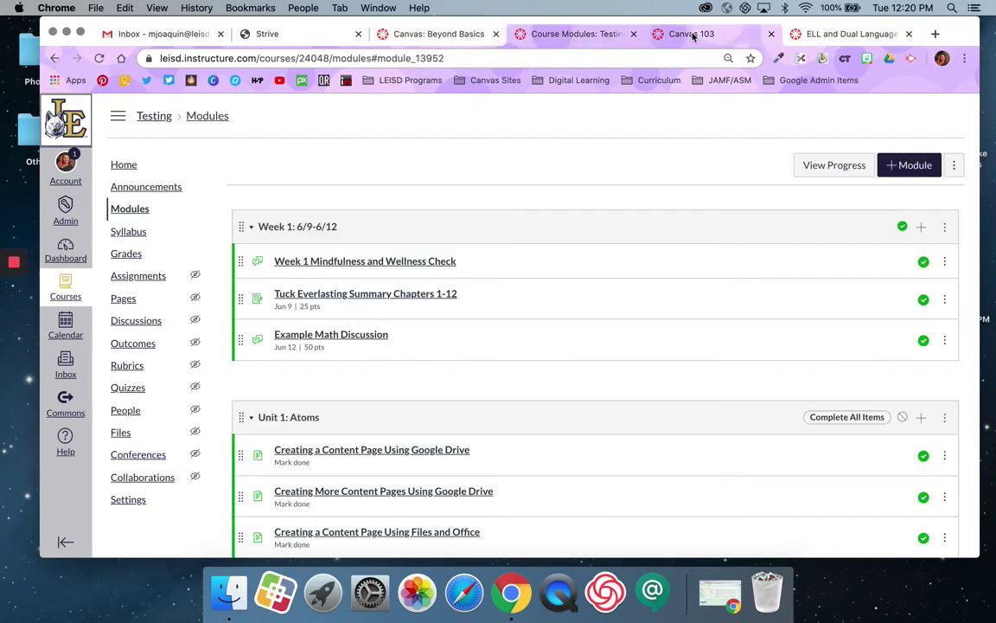
# - Go to the Testing Videos course Home and scroll to the four image buttons
pyautogui.click(125, 164)
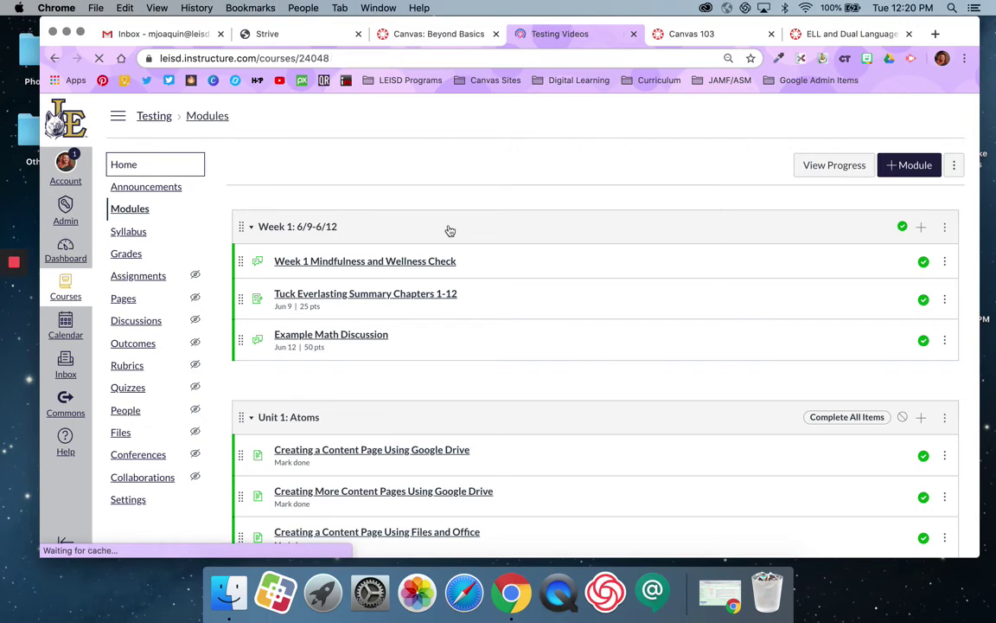
pyautogui.scroll(-3, 508, 381)
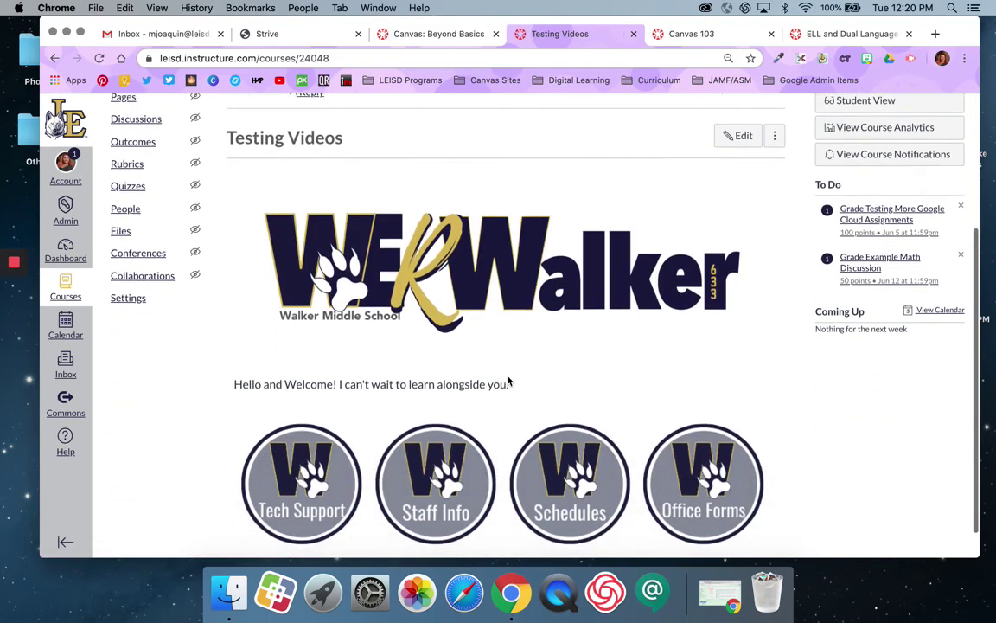